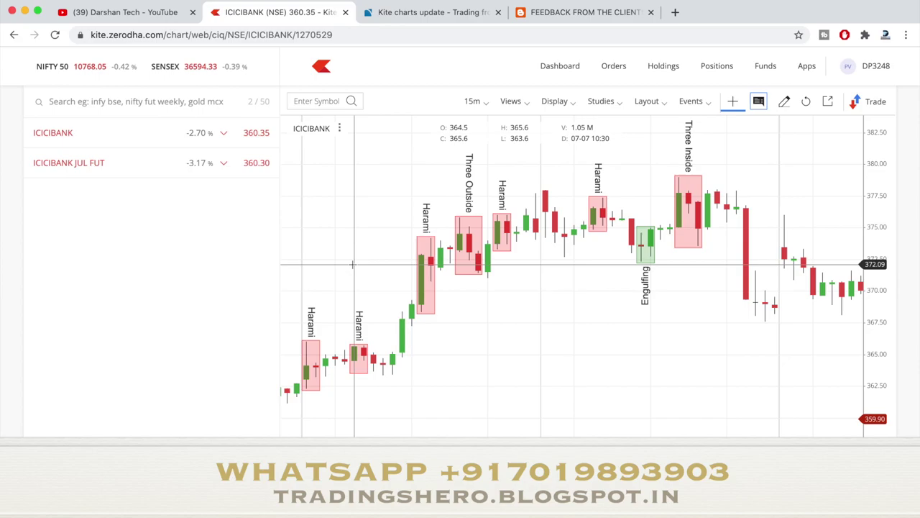
Read the zoomed-in Kite charts update article at 'New indicators & tools', then return to the ICICIBANK chart
{"action": "left_click", "coordinate": [427, 14]}
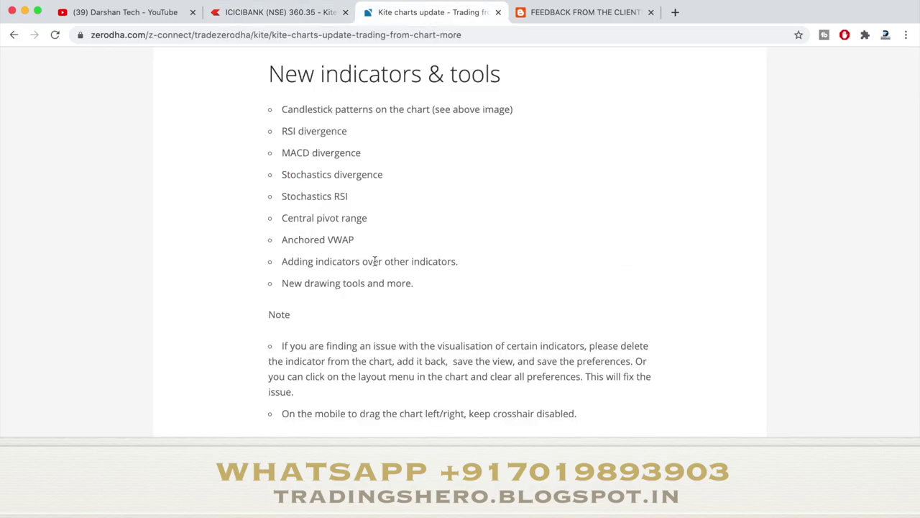
{"action": "key", "text": "super+equal"}
{"action": "scroll", "coordinate": [380, 265], "scroll_direction": "up", "scroll_amount": 3}
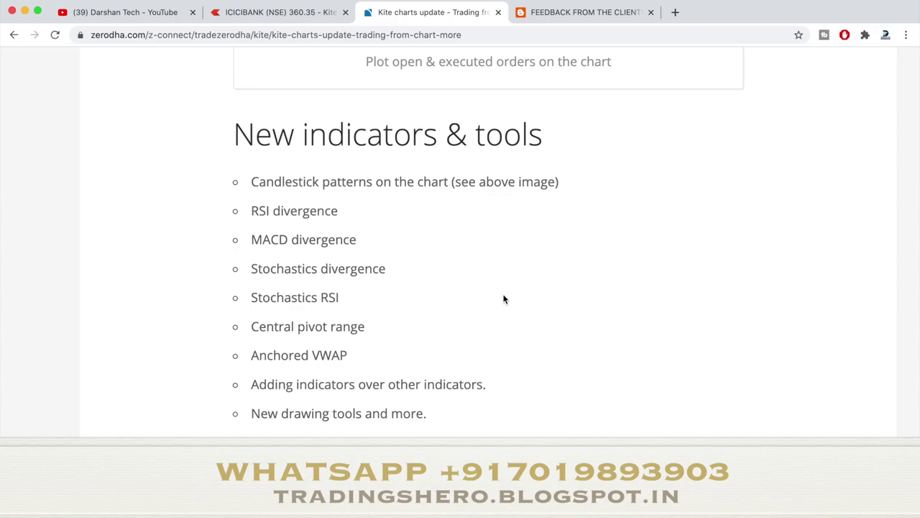
{"action": "scroll", "coordinate": [504, 300], "scroll_direction": "down", "scroll_amount": 2}
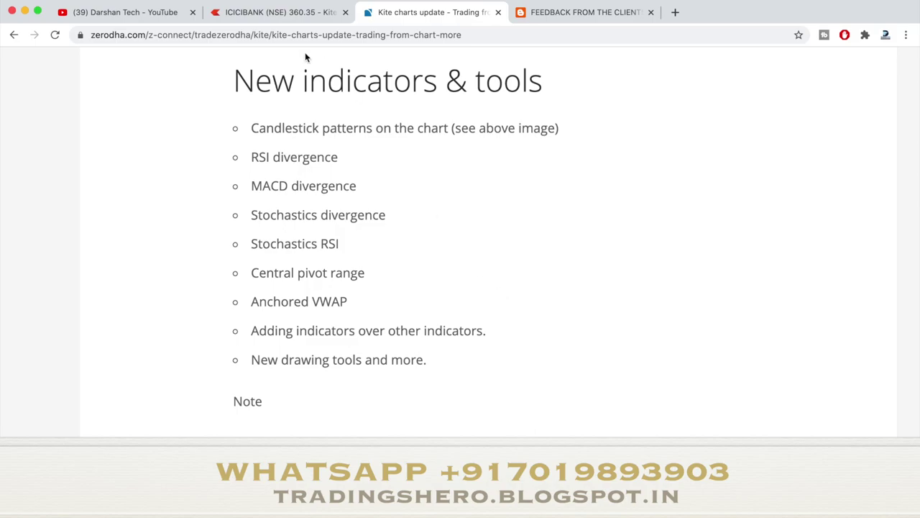
{"action": "left_click", "coordinate": [286, 21]}
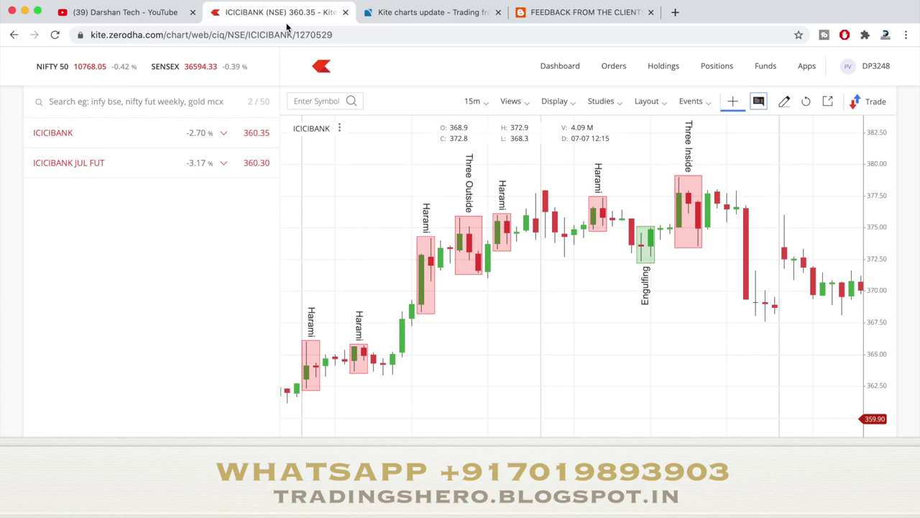
Pan the ICICIBANK chart back through earlier sessions' candles, past 07-03
{"action": "left_click_drag", "start_coordinate": [345, 248], "coordinate": [663, 224]}
{"action": "left_click_drag", "start_coordinate": [517, 405], "coordinate": [538, 345]}
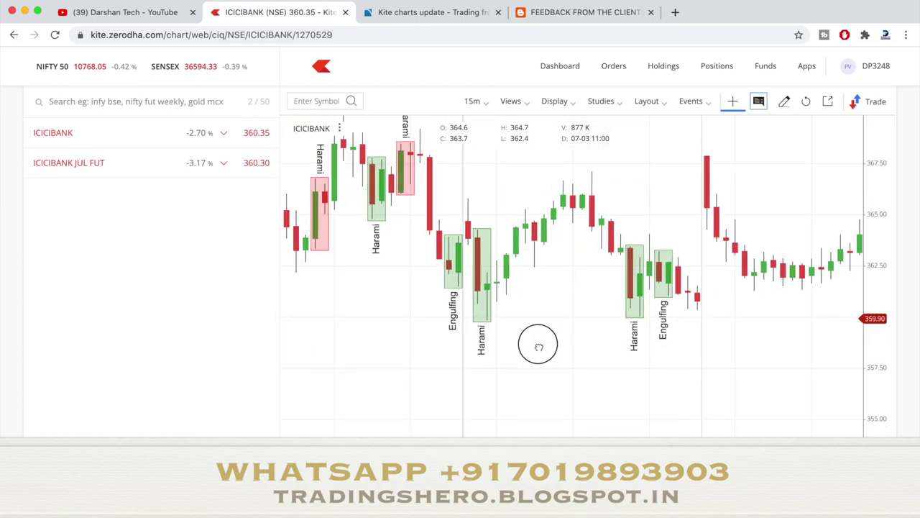
{"action": "left_click_drag", "start_coordinate": [410, 287], "coordinate": [433, 379]}
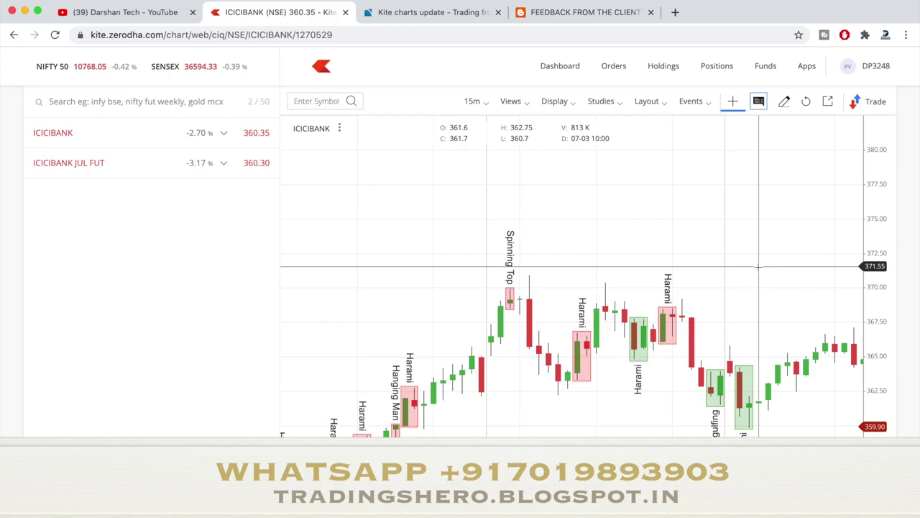
Check the Candlestick Patterns study on the chart, then return to the charts update article
{"action": "left_click", "coordinate": [608, 101]}
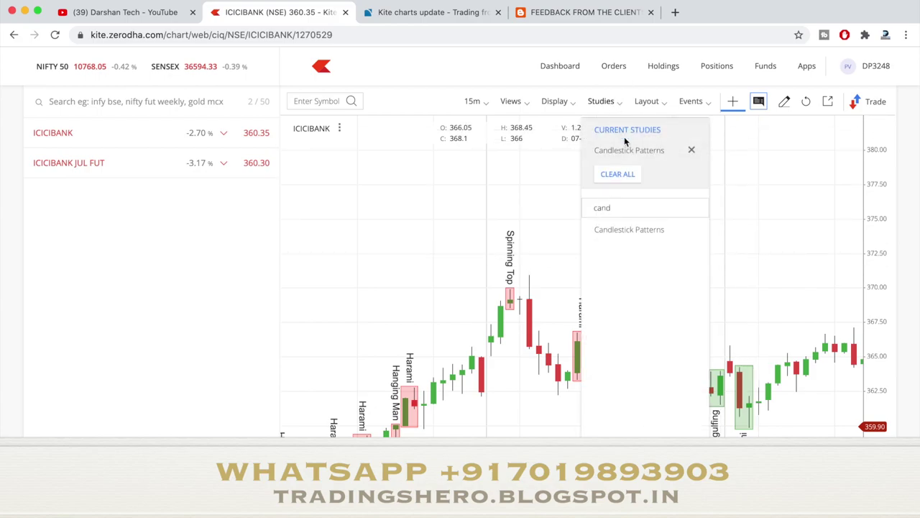
{"action": "left_click", "coordinate": [668, 236]}
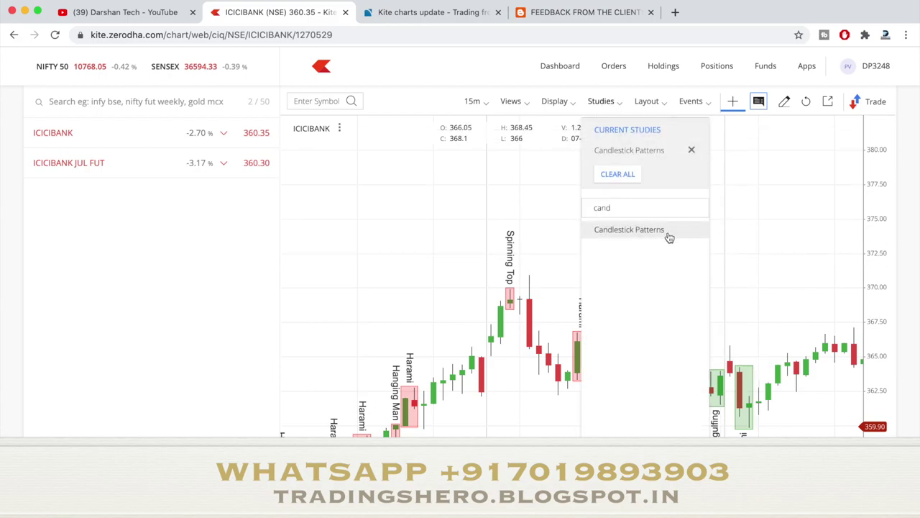
{"action": "left_click_drag", "start_coordinate": [668, 232], "coordinate": [583, 217]}
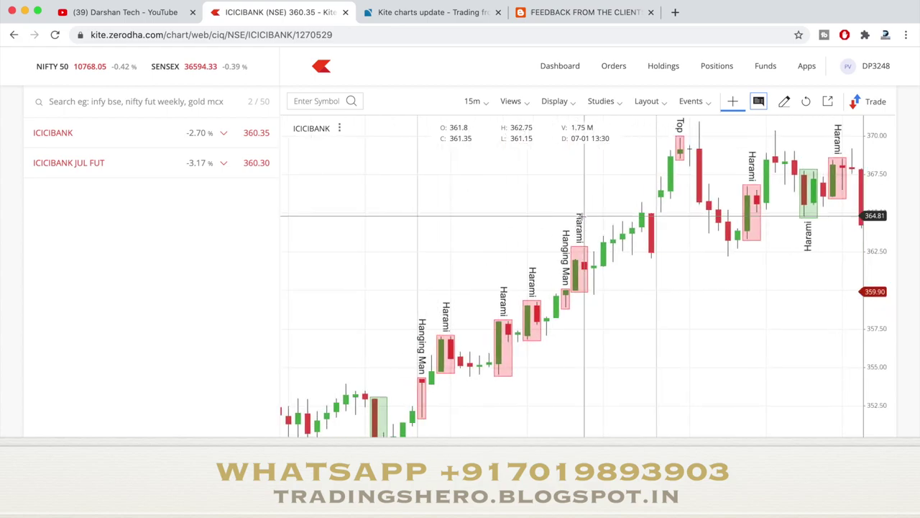
{"action": "left_click", "coordinate": [442, 16]}
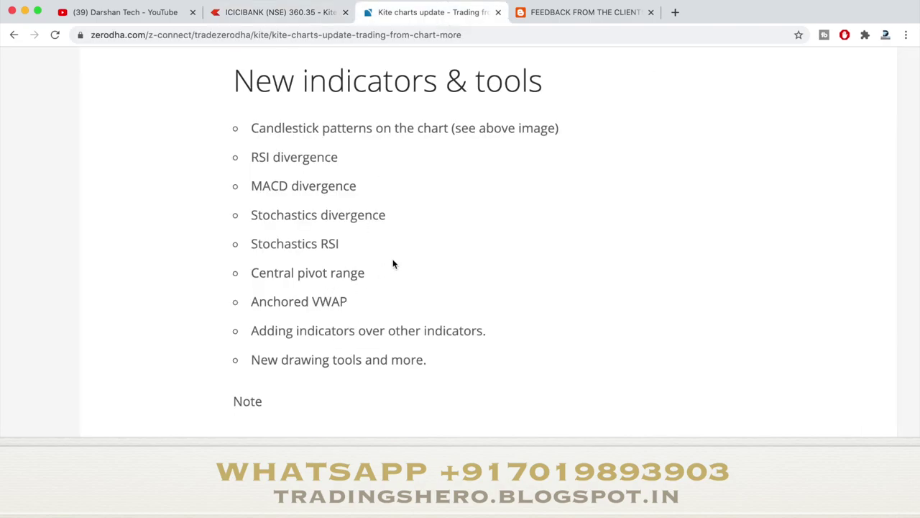
Search studies for 'central', add Central Pivot Range, and pan to later candles showing its pivot bands
{"action": "left_click", "coordinate": [299, 14]}
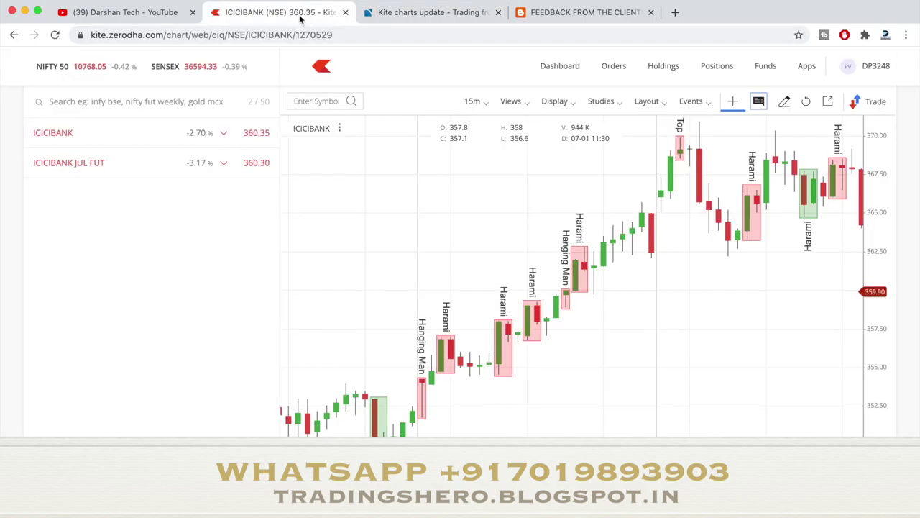
{"action": "left_click", "coordinate": [787, 103]}
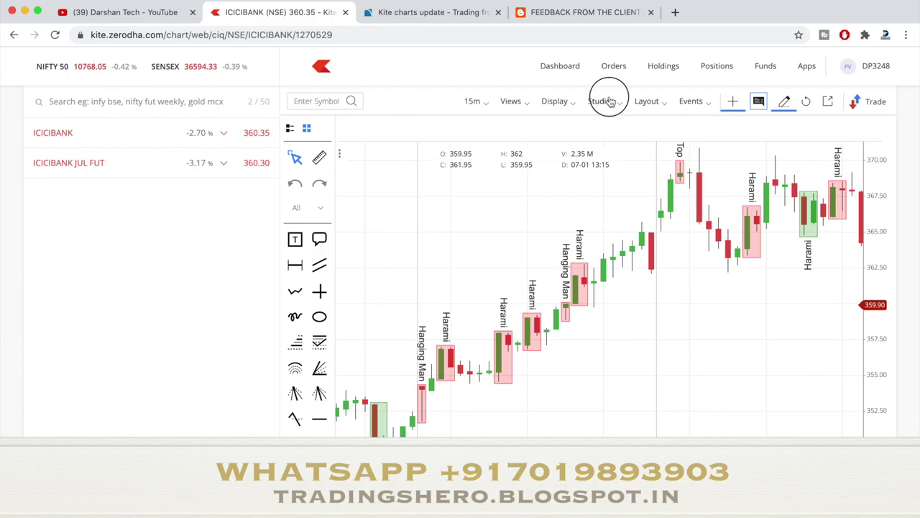
{"action": "left_click", "coordinate": [601, 101]}
{"action": "left_click", "coordinate": [640, 203]}
{"action": "key", "text": "BackSpace"}
{"action": "type", "text": "centa"}
{"action": "key", "text": "BackSpace"}
{"action": "type", "text": "ra"}
{"action": "left_click", "coordinate": [648, 230]}
{"action": "left_click_drag", "start_coordinate": [709, 364], "coordinate": [493, 329]}
{"action": "left_click_drag", "start_coordinate": [746, 333], "coordinate": [558, 260]}
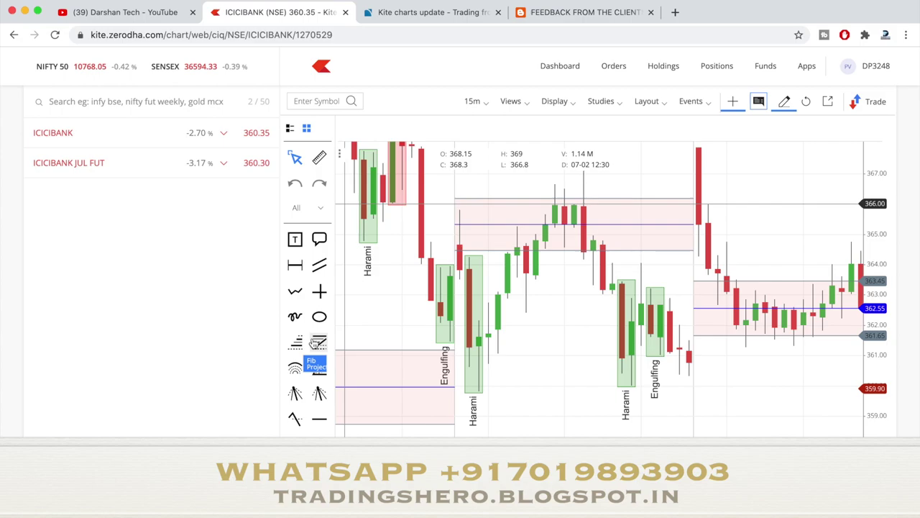
Clear all studies, list the drawing tools by name, and pop the chart out into a new tab
{"action": "left_click", "coordinate": [620, 103]}
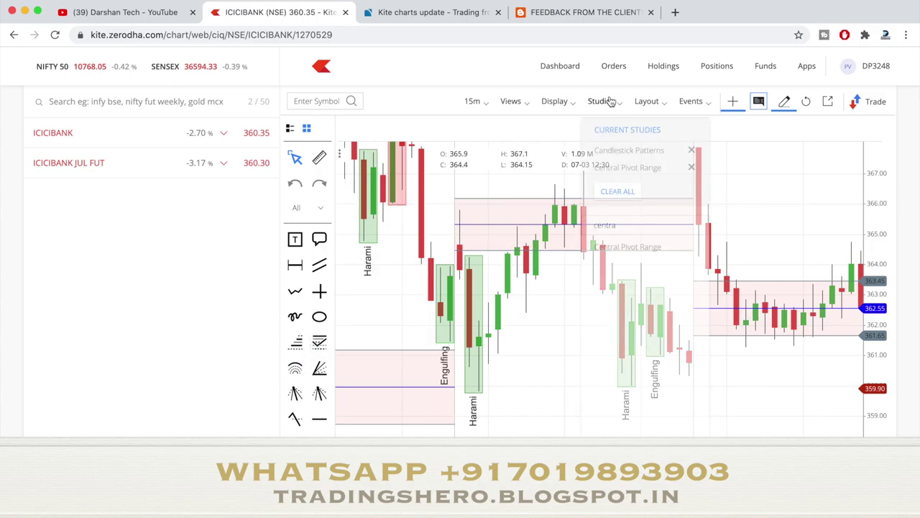
{"action": "left_click", "coordinate": [623, 193]}
{"action": "left_click", "coordinate": [509, 134]}
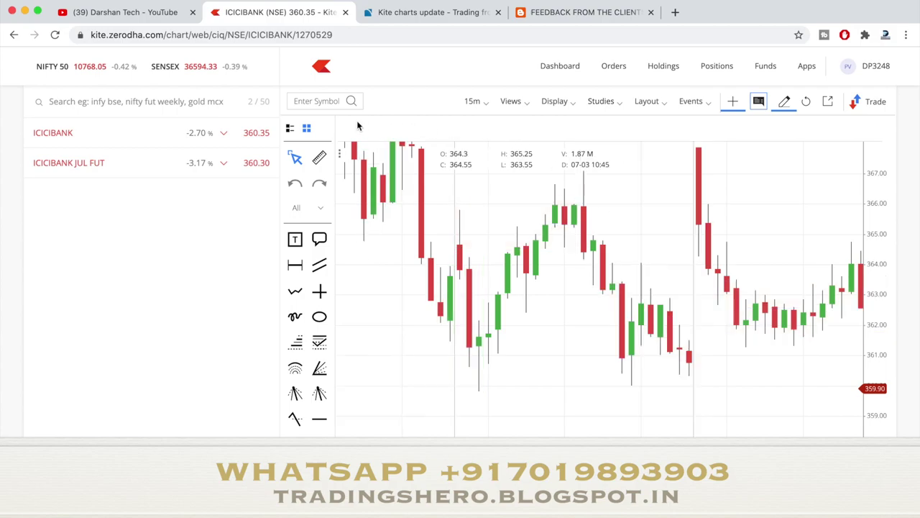
{"action": "left_click", "coordinate": [293, 128]}
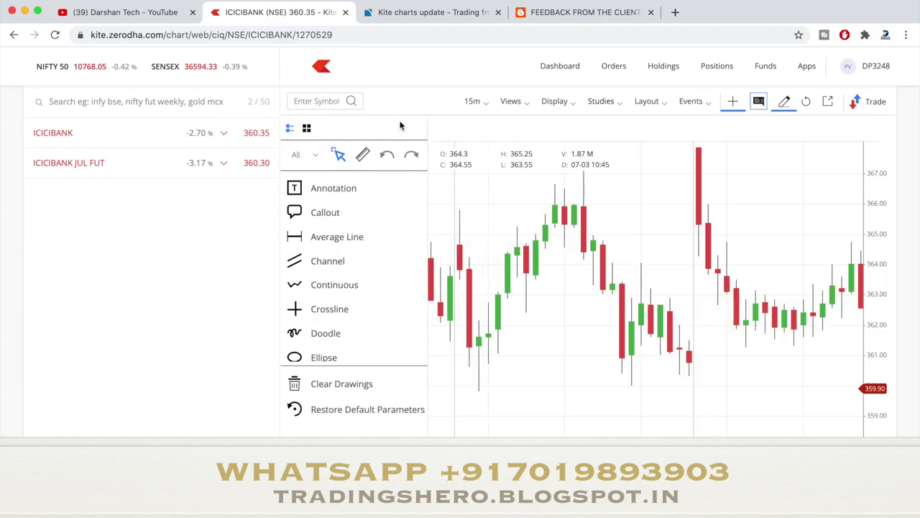
{"action": "left_click", "coordinate": [829, 103]}
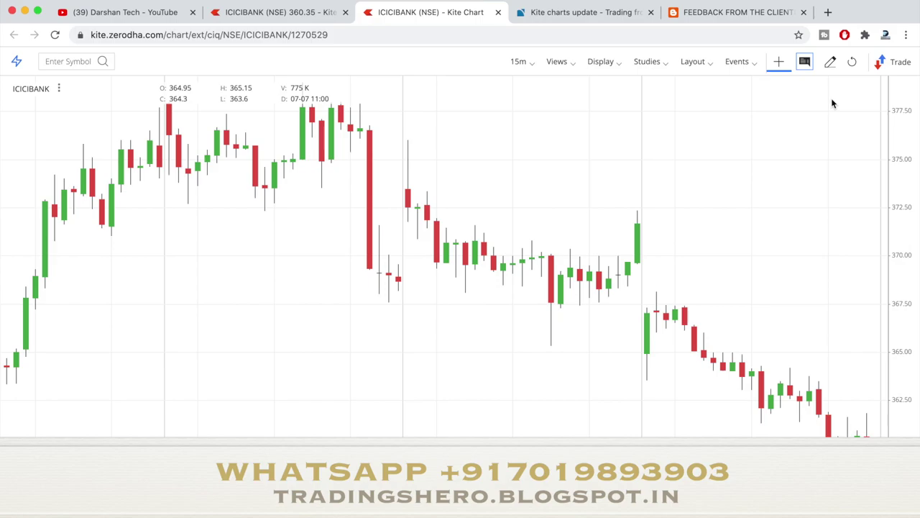
Close the old ICICIBANK tab and open a CNC buy order for quantity 1 from the chart
{"action": "left_click", "coordinate": [345, 12]}
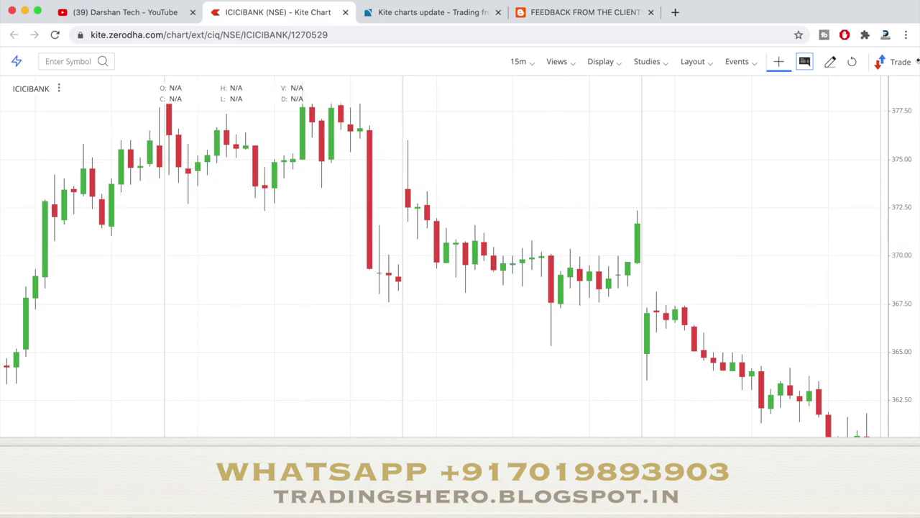
{"action": "left_click", "coordinate": [886, 66]}
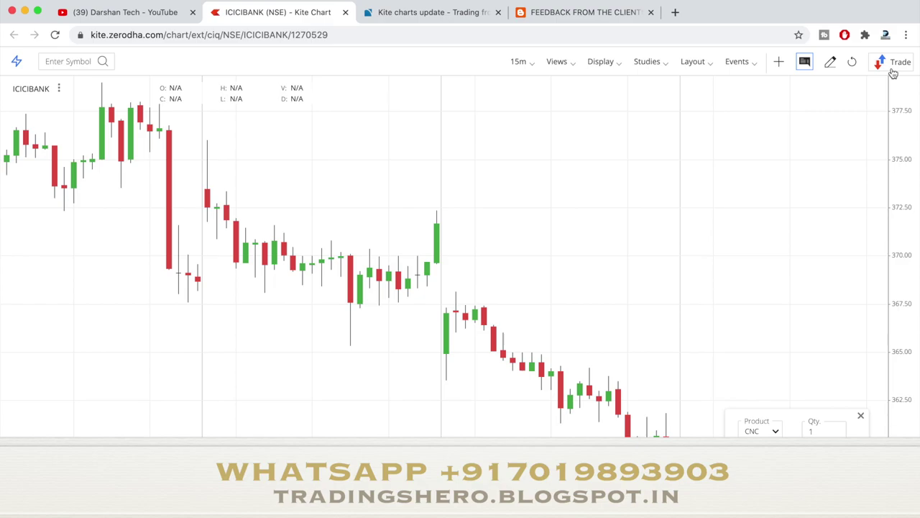
Scroll back to earlier ICICIBANK candles and move the buy order line to 359.55
{"action": "key", "text": "super+equal"}
{"action": "key", "text": "super+equal"}
{"action": "key", "text": "super+equal"}
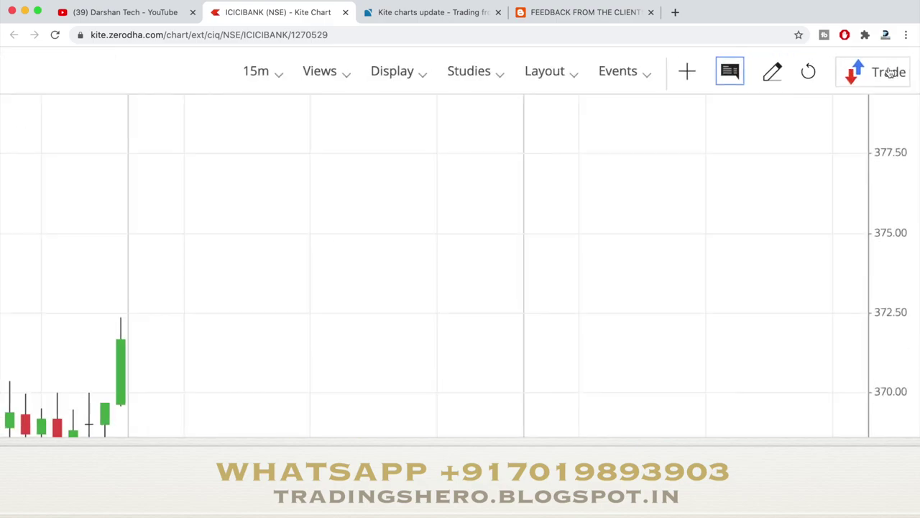
{"action": "key", "text": "super+minus"}
{"action": "key", "text": "super+minus"}
{"action": "scroll", "coordinate": [674, 200], "scroll_direction": "left", "scroll_amount": 5}
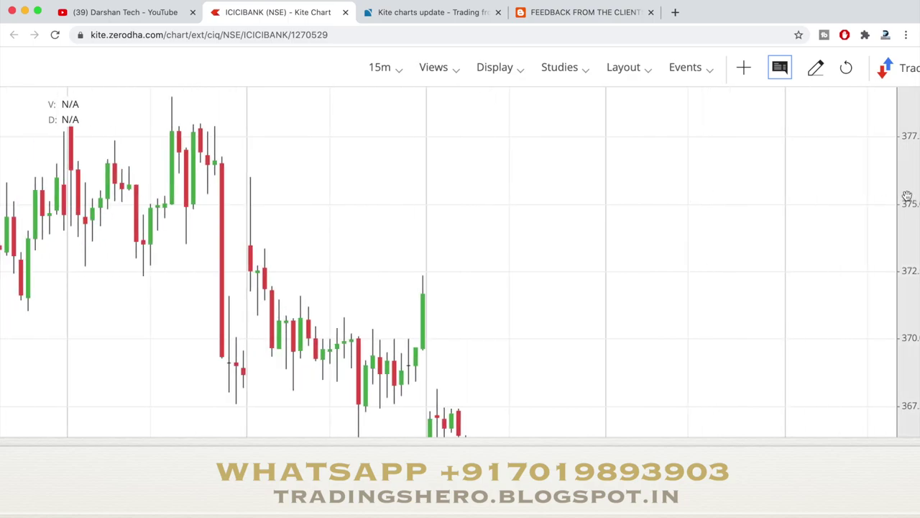
{"action": "scroll", "coordinate": [630, 217], "scroll_direction": "left", "scroll_amount": 10}
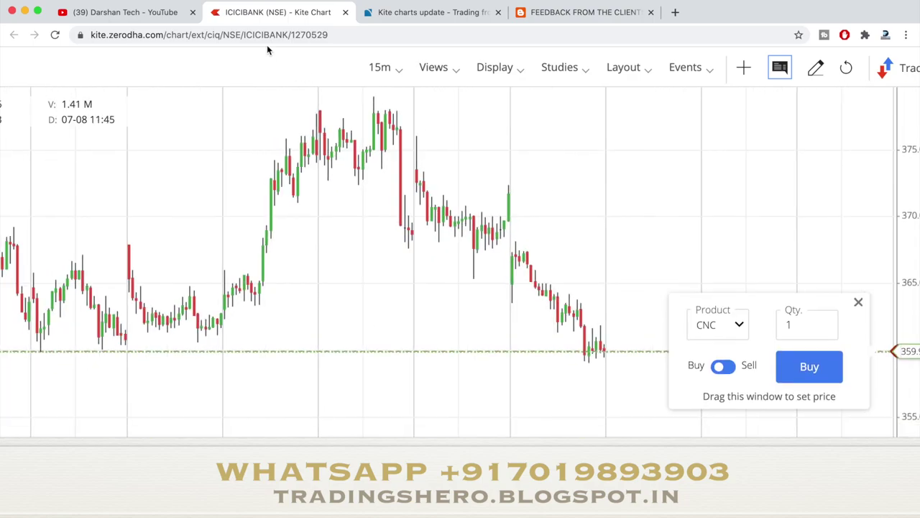
{"action": "left_click_drag", "start_coordinate": [615, 350], "coordinate": [703, 265]}
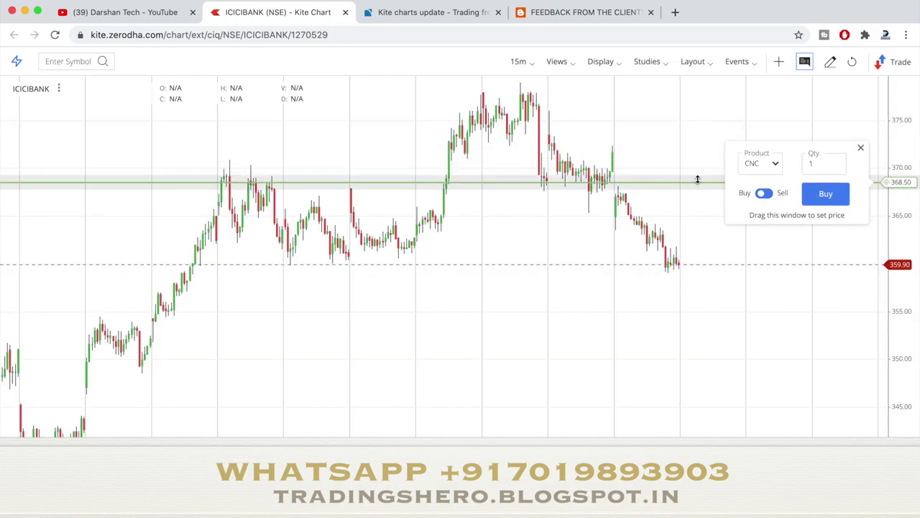
{"action": "left_click", "coordinate": [698, 179]}
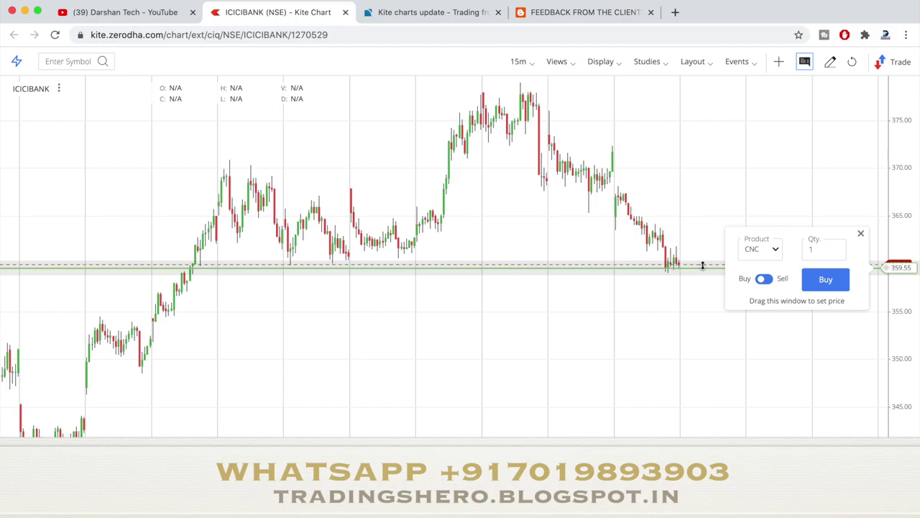
Set the buy order's product to MIS and its quantity to 10000
{"action": "left_click_drag", "start_coordinate": [703, 265], "coordinate": [698, 210]}
{"action": "left_click", "coordinate": [765, 226]}
{"action": "left_click", "coordinate": [765, 226]}
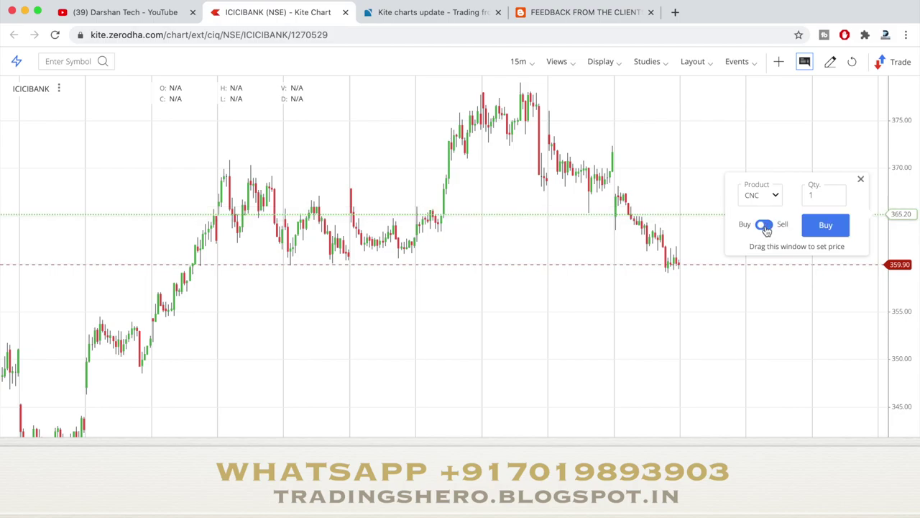
{"action": "left_click", "coordinate": [761, 196]}
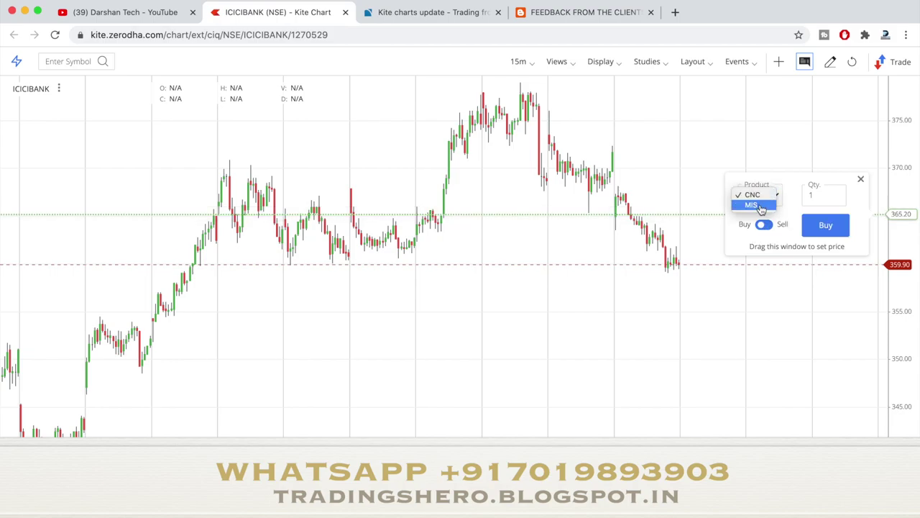
{"action": "left_click", "coordinate": [753, 206]}
{"action": "left_click", "coordinate": [824, 195]}
{"action": "key", "text": "BackSpace"}
{"action": "type", "text": "10000"}
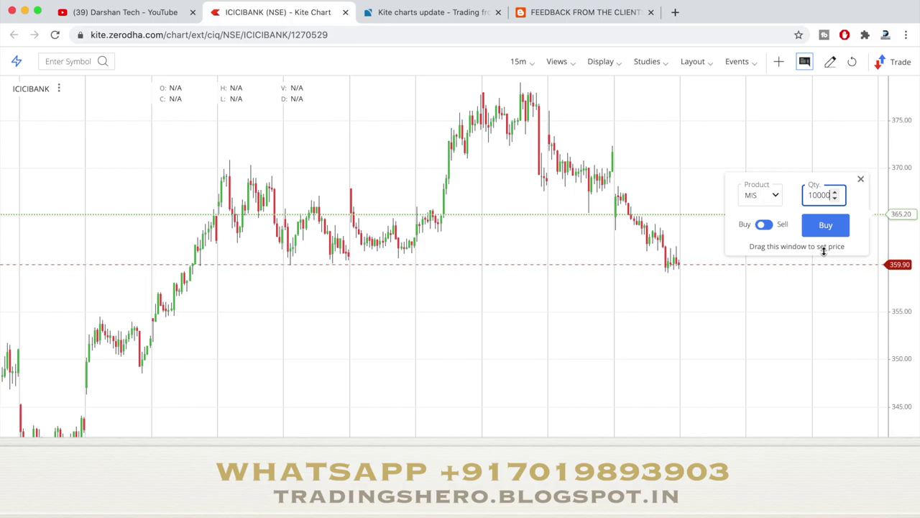
Drag the buy order line to 361.55, above the 359.90 last price, keeping it a buy
{"action": "left_click_drag", "start_coordinate": [713, 211], "coordinate": [685, 191]}
{"action": "left_click", "coordinate": [764, 296]}
{"action": "left_click", "coordinate": [763, 296]}
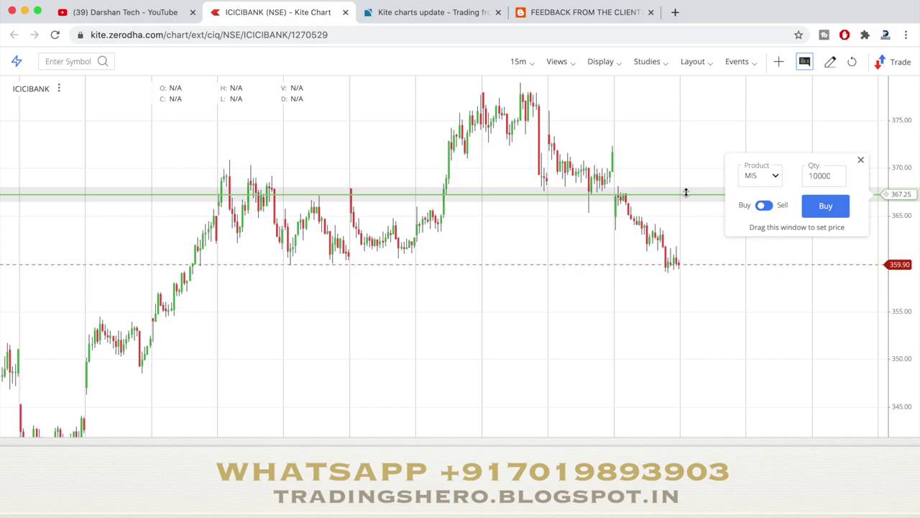
{"action": "left_click_drag", "start_coordinate": [686, 192], "coordinate": [686, 248]}
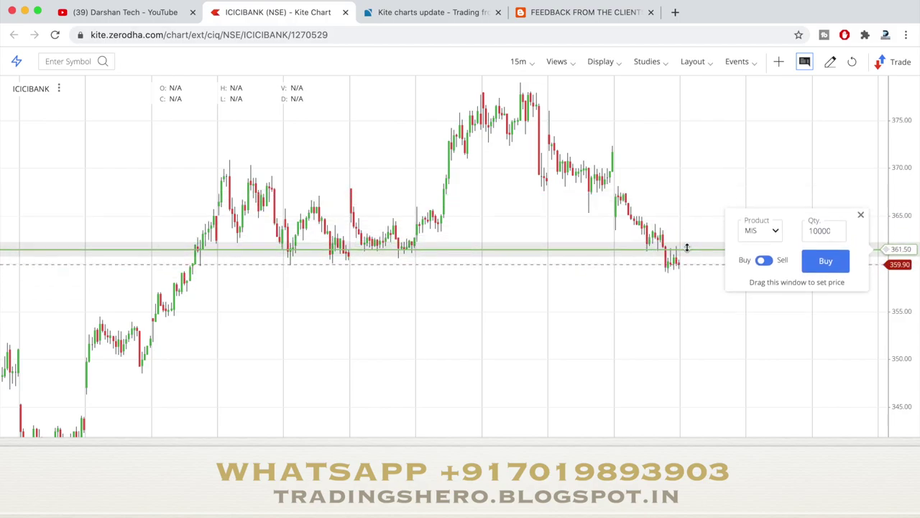
{"action": "left_click", "coordinate": [765, 261]}
{"action": "left_click", "coordinate": [765, 262]}
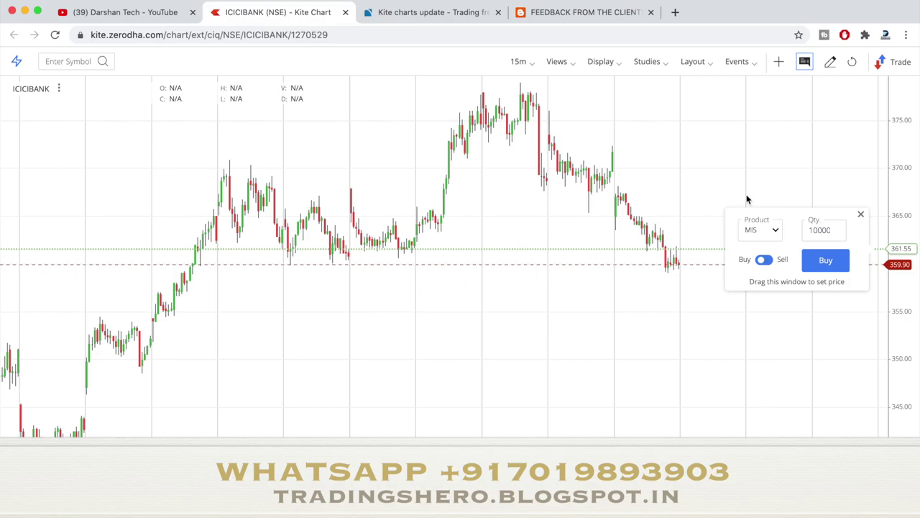
Search studies for 'cand', add Candlestick Patterns, then pan and compress the price scale
{"action": "left_click", "coordinate": [647, 63]}
{"action": "left_click", "coordinate": [655, 99]}
{"action": "type", "text": "cand"}
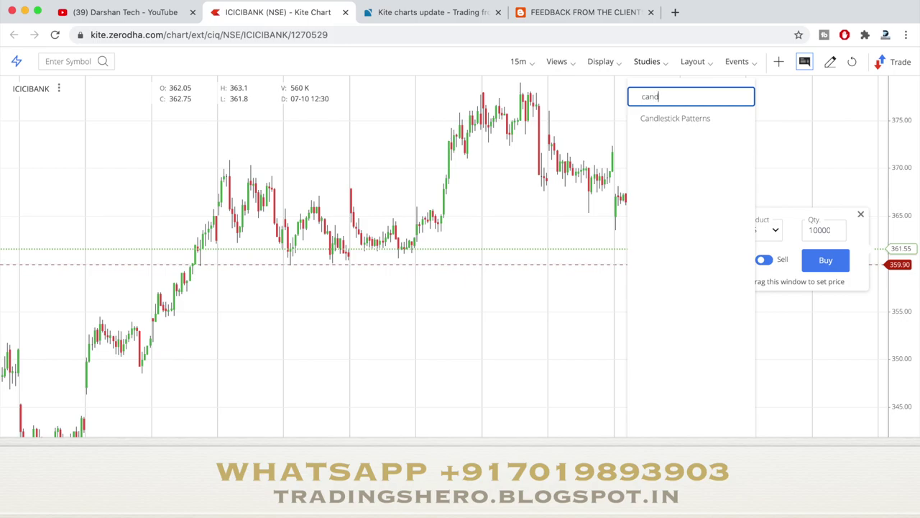
{"action": "left_click", "coordinate": [692, 121]}
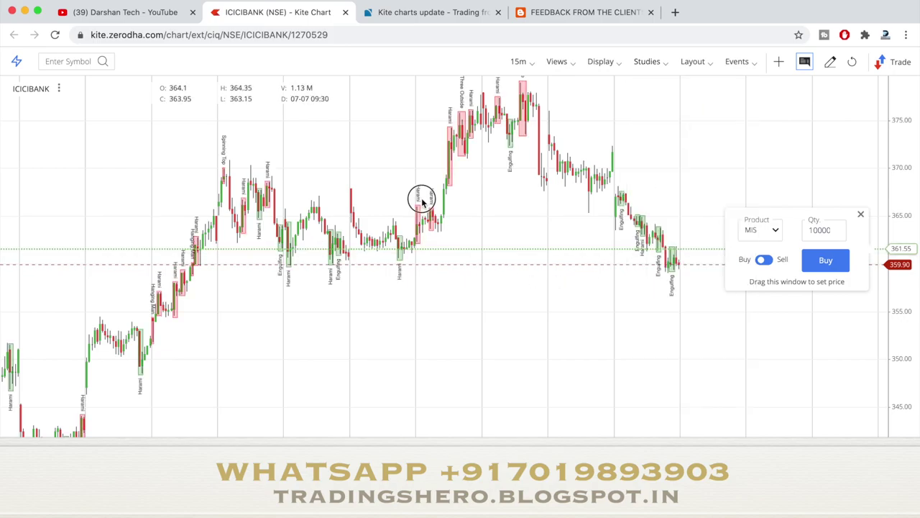
{"action": "left_click_drag", "start_coordinate": [421, 199], "coordinate": [598, 257]}
{"action": "scroll", "coordinate": [432, 292], "scroll_direction": "up", "scroll_amount": 5}
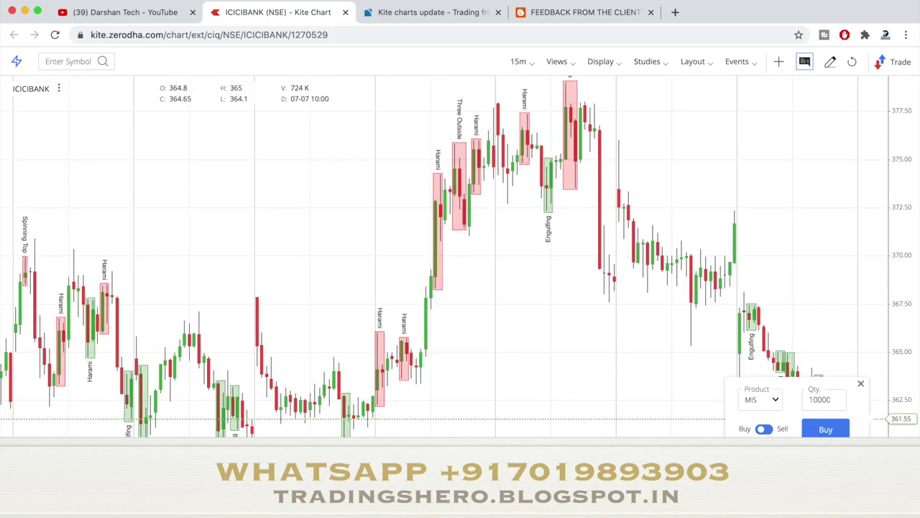
{"action": "left_click_drag", "start_coordinate": [904, 160], "coordinate": [904, 201]}
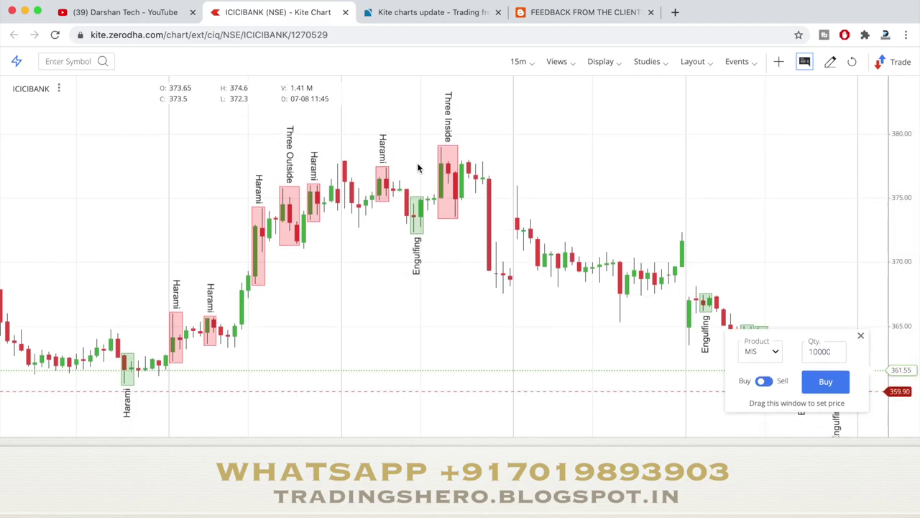
Change the interval from 15m to 5 Min, then pan to the latest candles and rescale prices
{"action": "left_click", "coordinate": [530, 63]}
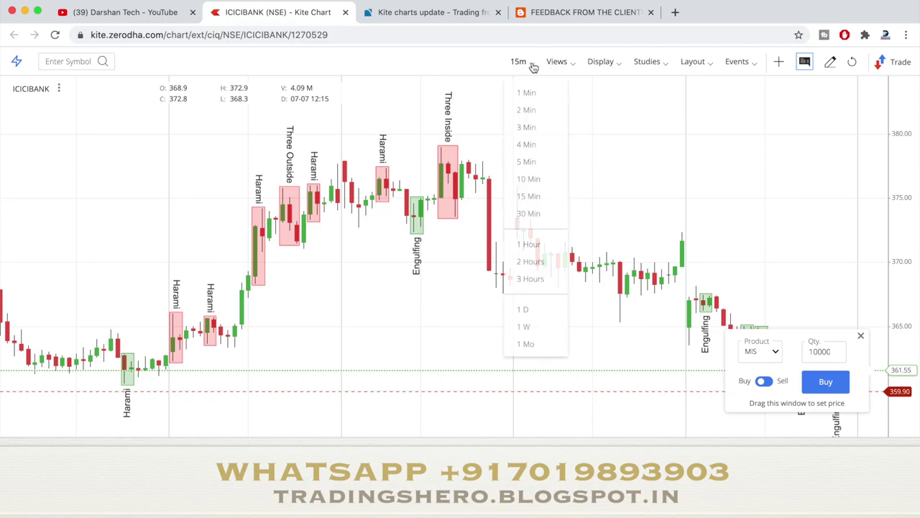
{"action": "left_click", "coordinate": [535, 164]}
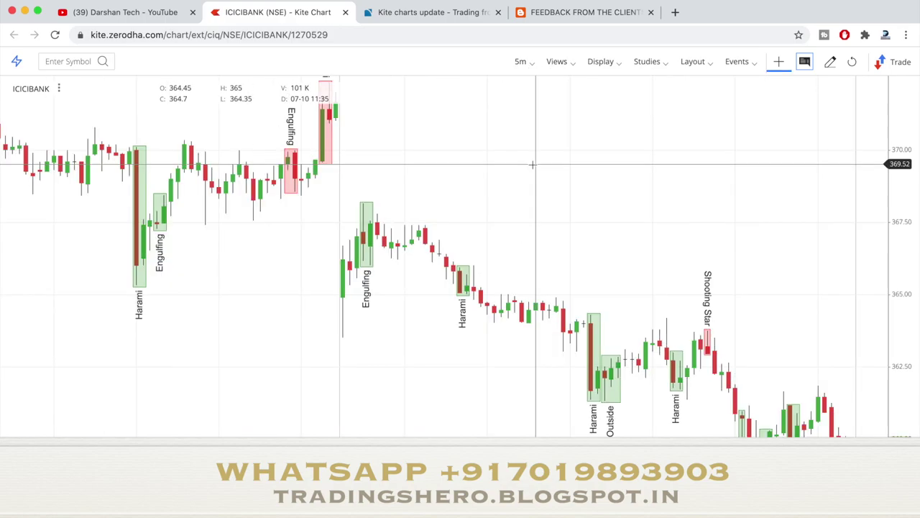
{"action": "left_click_drag", "start_coordinate": [735, 232], "coordinate": [626, 139]}
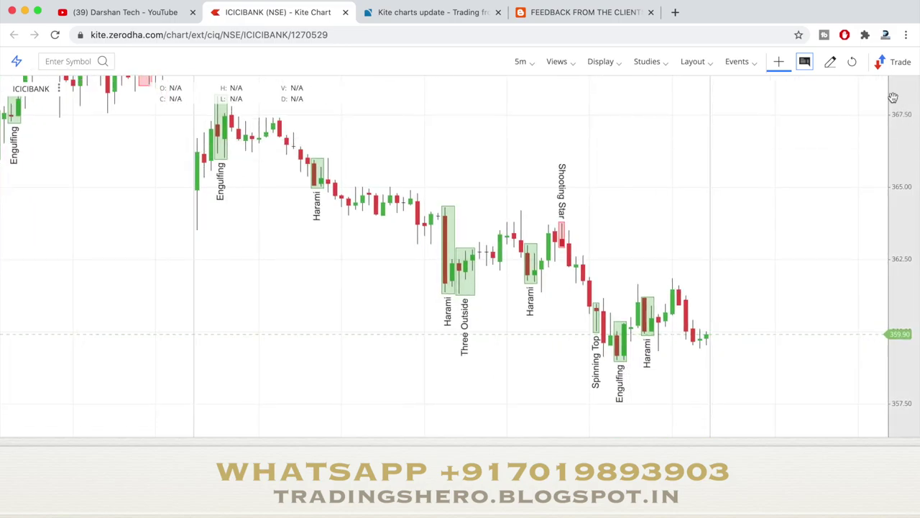
{"action": "left_click_drag", "start_coordinate": [896, 126], "coordinate": [897, 155]}
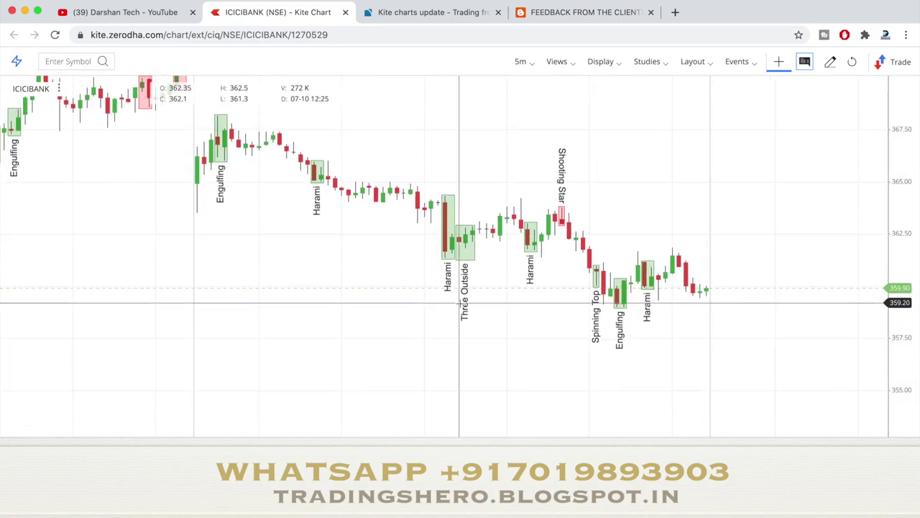